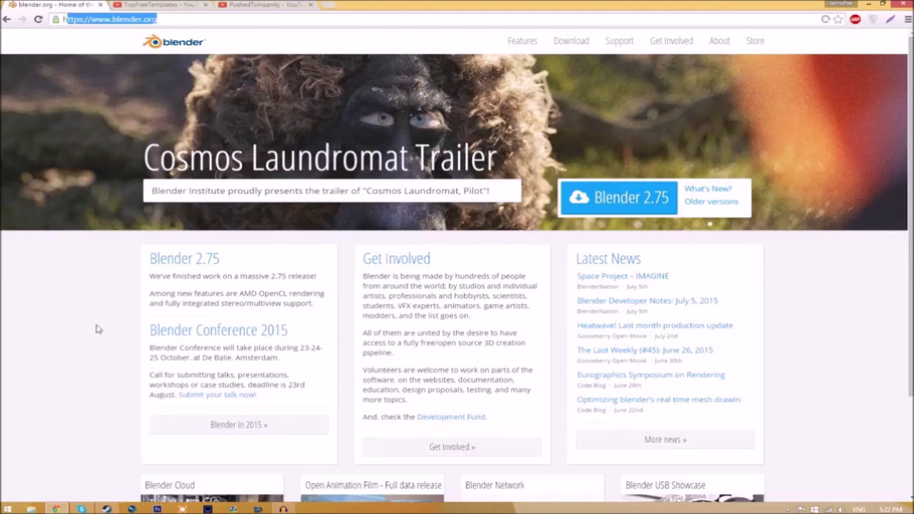
# - Start the Blender 2.75 download from blender.org and open the TopFreeTemplates YouTube videos list
pyautogui.click(260, 223)
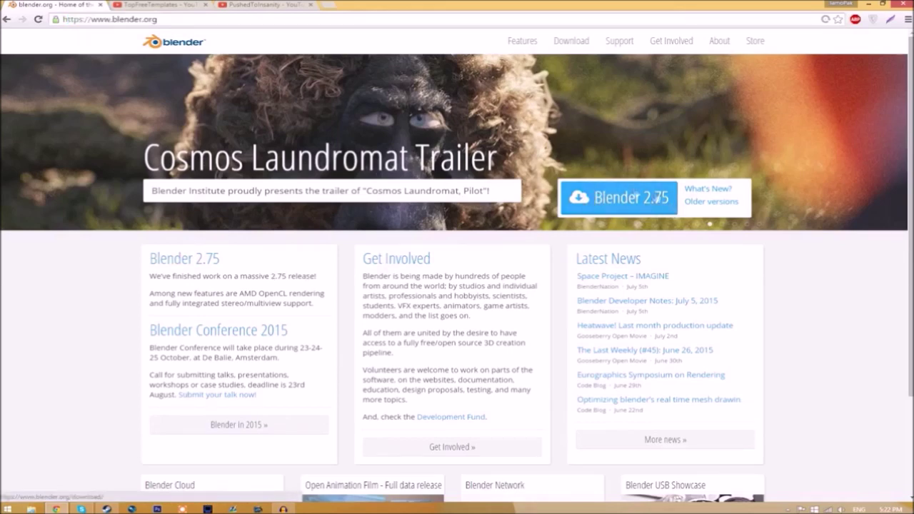
pyautogui.click(628, 203)
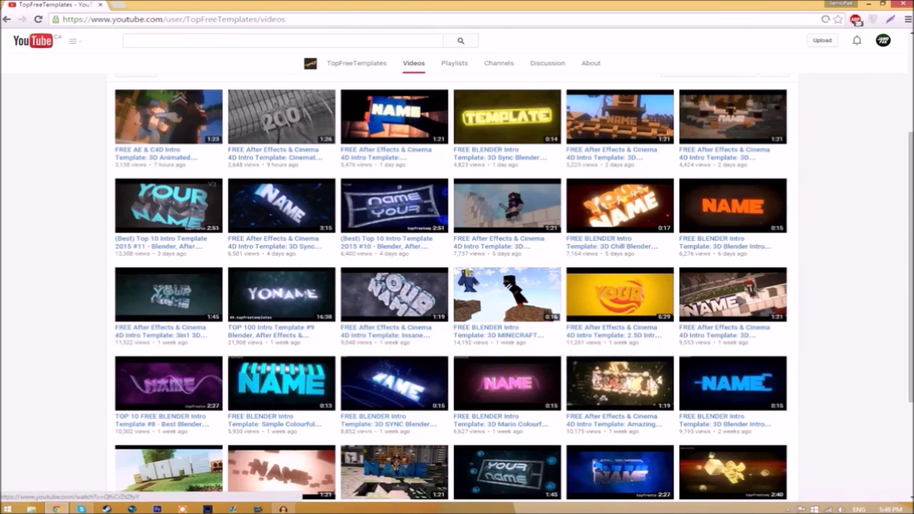
# - Extract the Intro Template archive on the desktop and confirm the folder contains EDIT TEXT HERE.blend and Rendered Intro
pyautogui.click(873, 4)
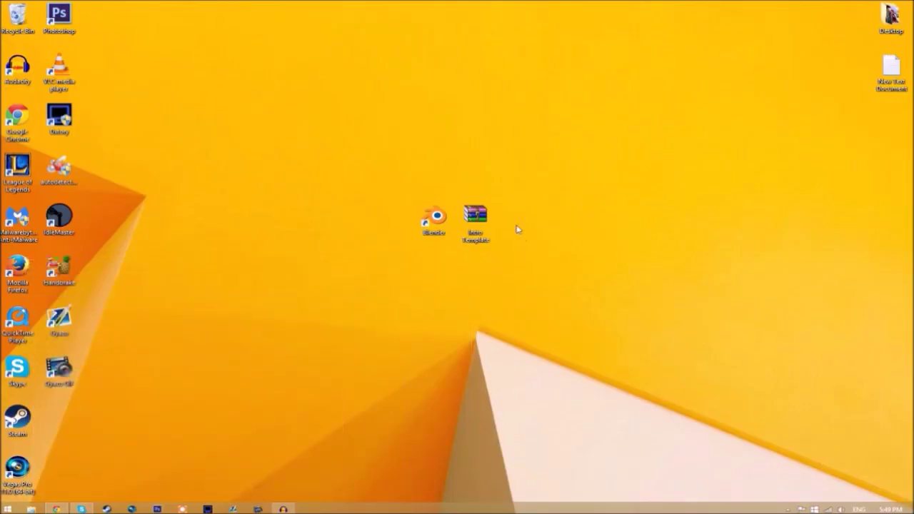
pyautogui.click(472, 216)
pyautogui.rightClick(472, 215)
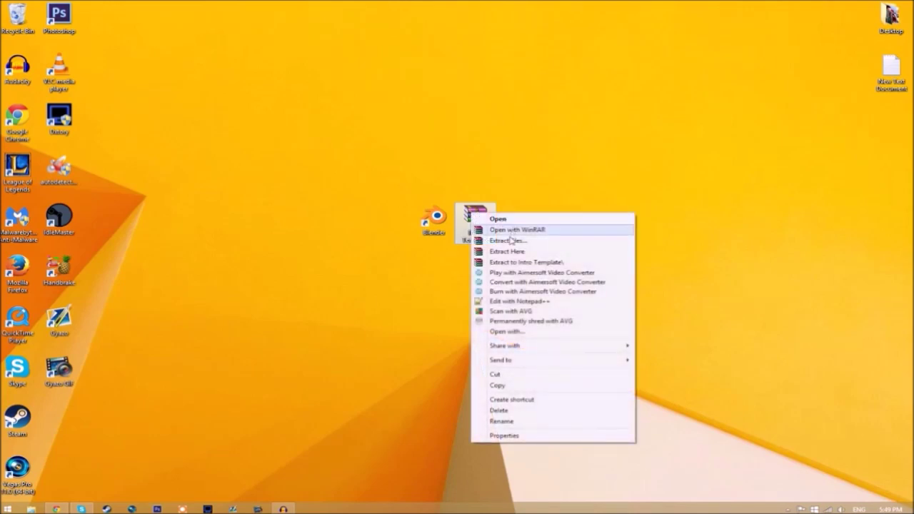
pyautogui.click(506, 251)
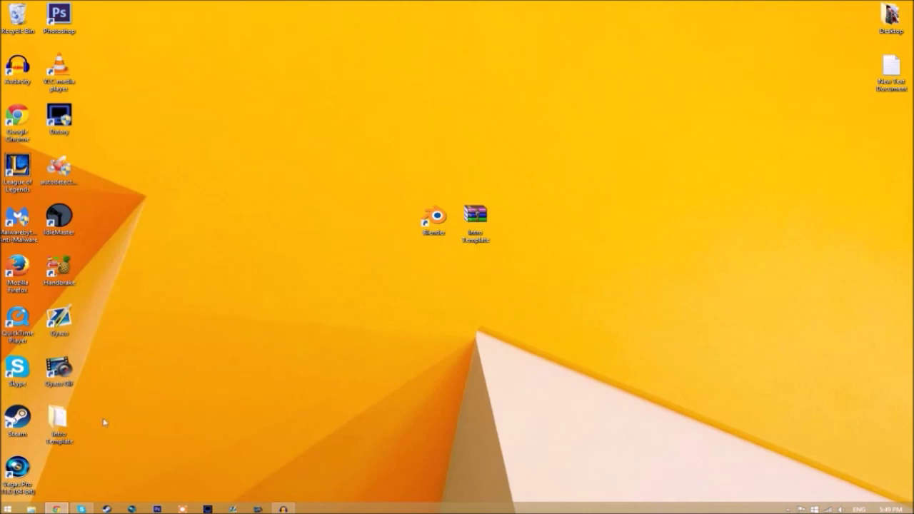
pyautogui.moveTo(100, 421); pyautogui.dragTo(572, 232)
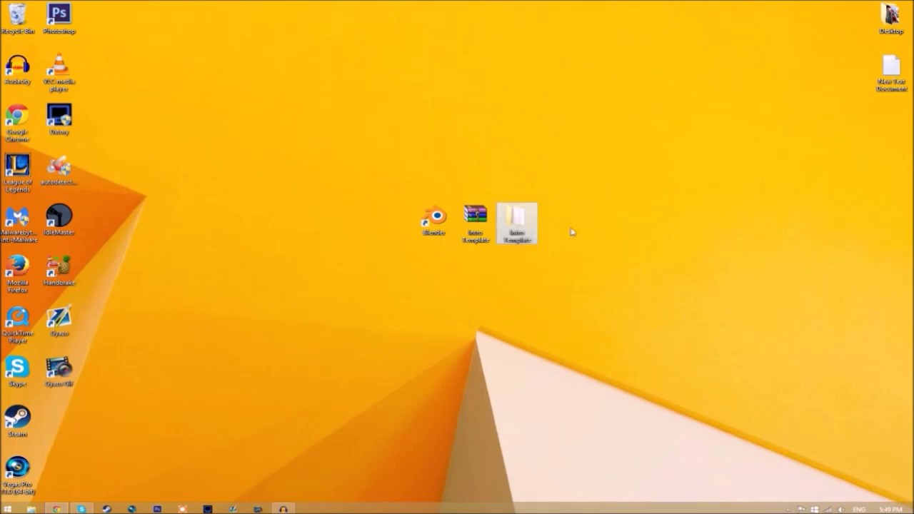
pyautogui.doubleClick(519, 223)
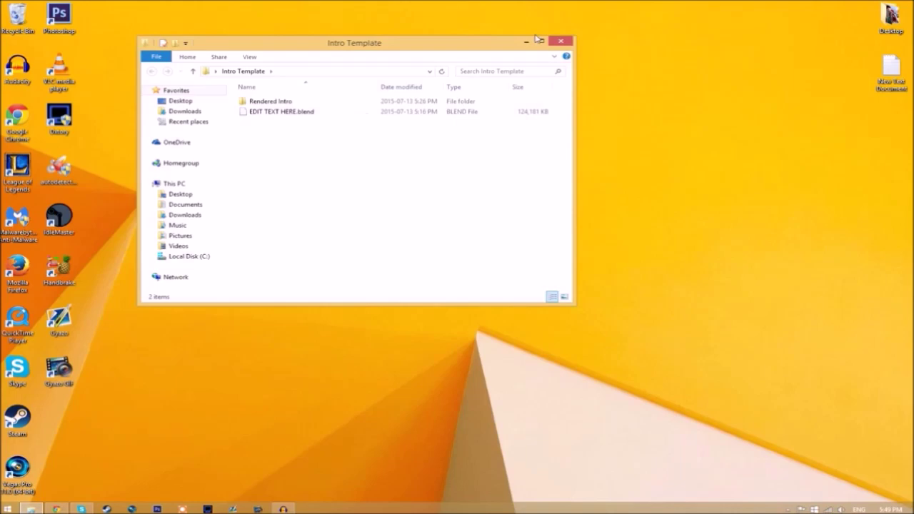
pyautogui.click(562, 43)
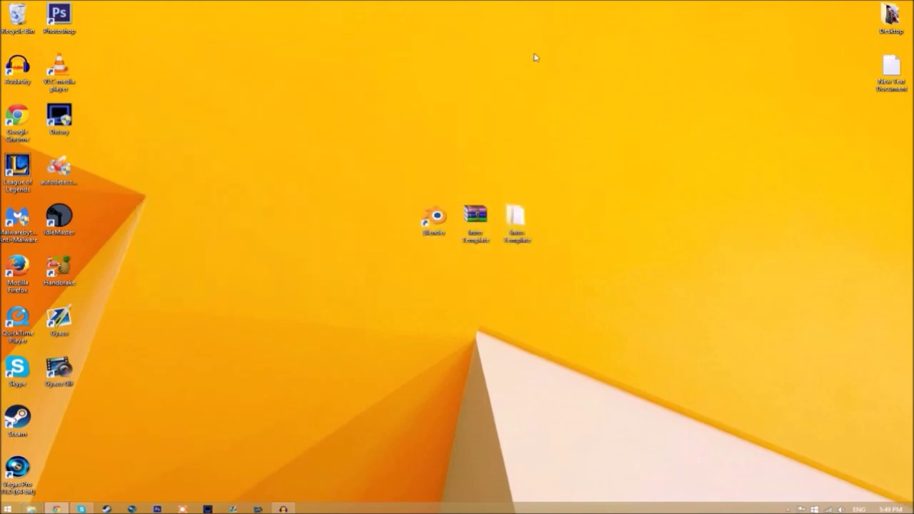
# - Launch Blender and open EDIT TEXT HERE.blend from the Intro Template folder
pyautogui.doubleClick(437, 218)
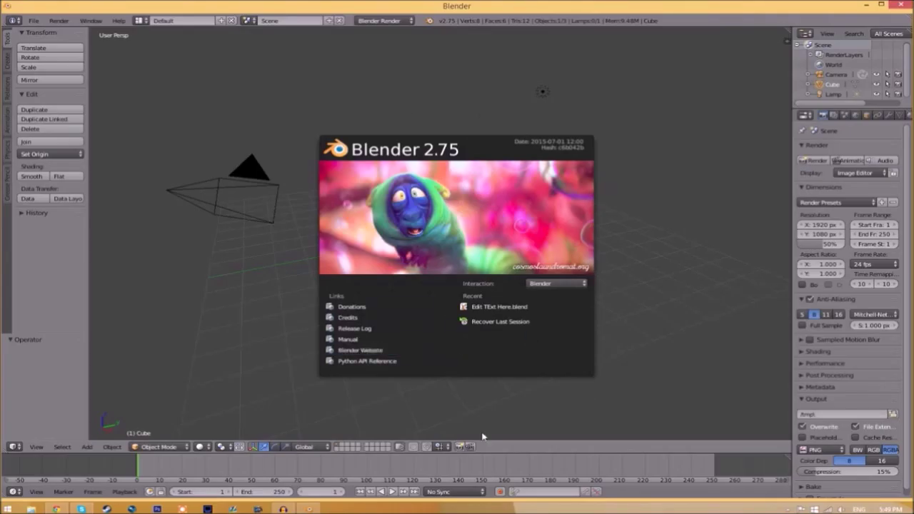
pyautogui.click(33, 22)
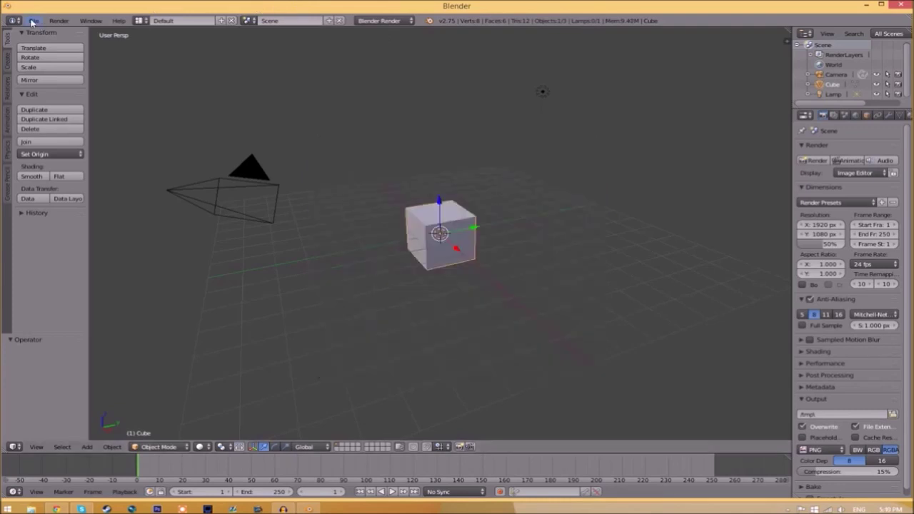
pyautogui.click(32, 22)
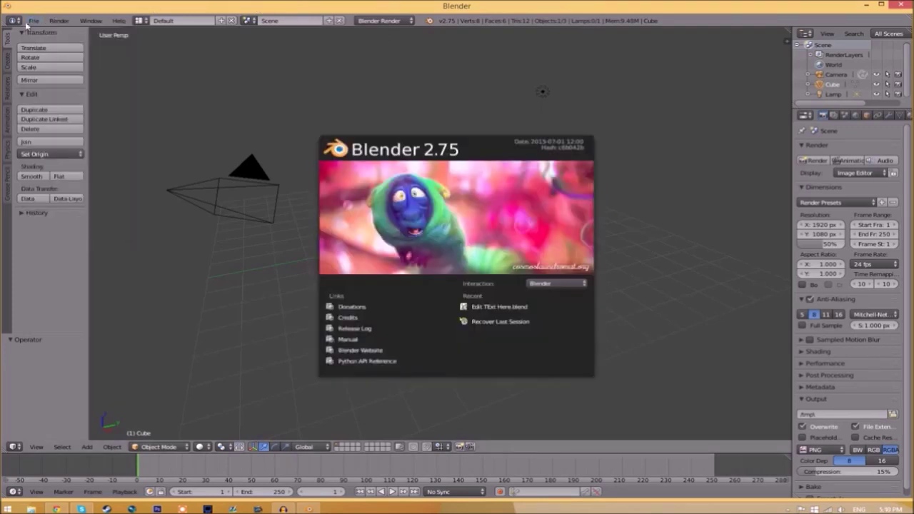
pyautogui.click(33, 22)
pyautogui.click(33, 22)
pyautogui.click(43, 42)
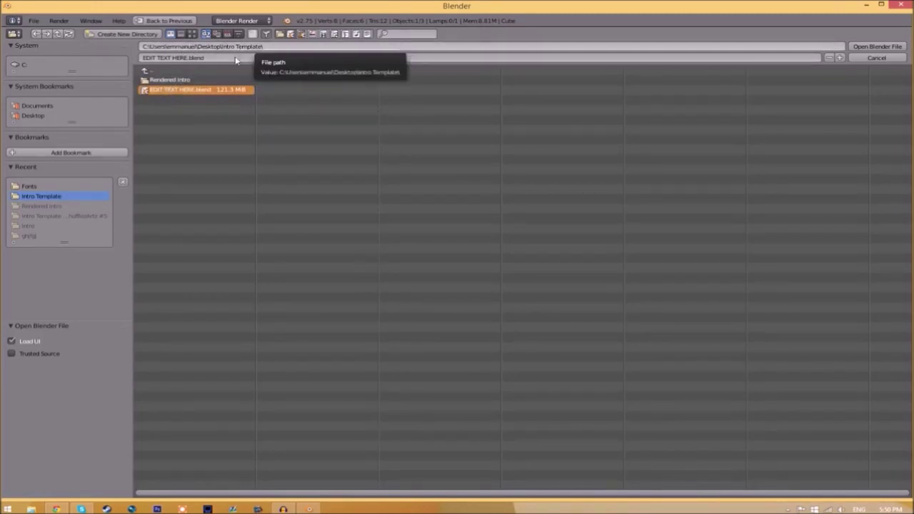
pyautogui.click(885, 47)
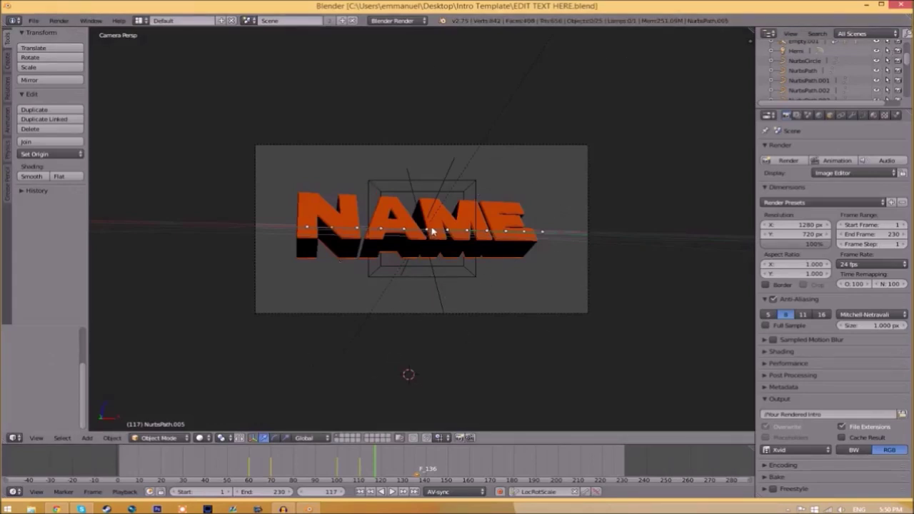
# - Change the orange NAME text object to read TFT
pyautogui.rightClick(441, 236)
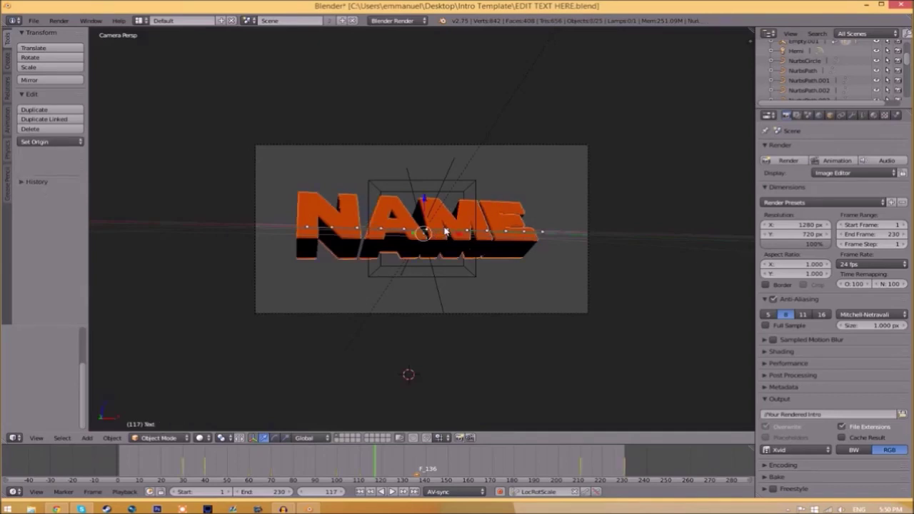
pyautogui.press('Tab')
pyautogui.press('BackSpace')
pyautogui.press('BackSpace')
pyautogui.press('BackSpace')
pyautogui.press('BackSpace')
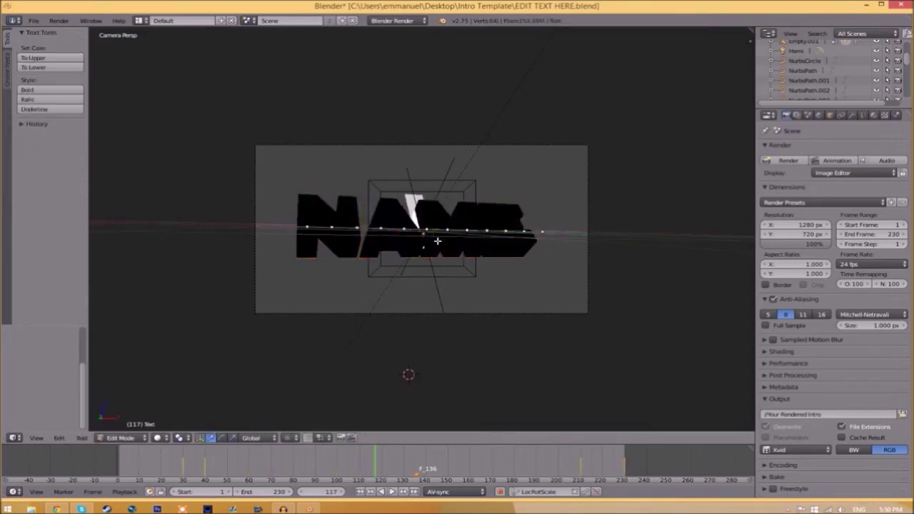
pyautogui.write('TEXT')
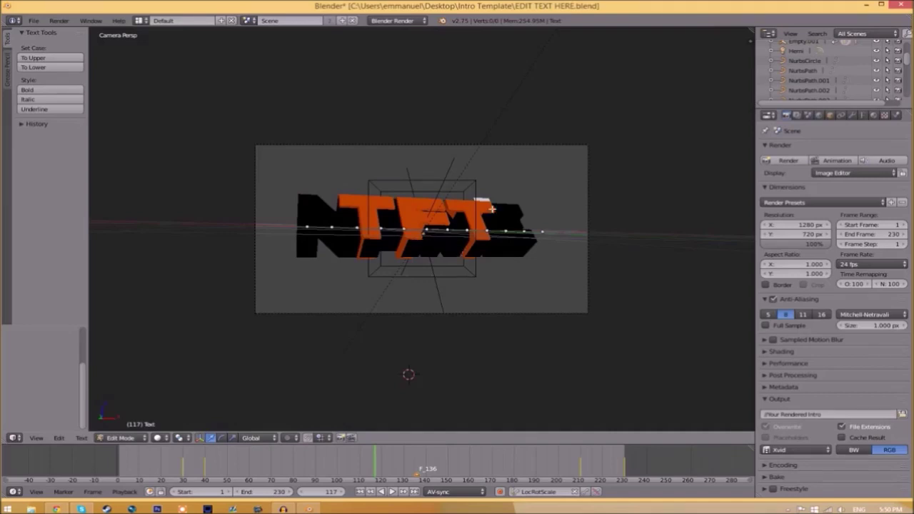
pyautogui.press('Tab')
# - Change the black shadow text copy to read TFT as well
pyautogui.rightClick(498, 244)
pyautogui.press('Tab')
pyautogui.press('BackSpace')
pyautogui.press('BackSpace')
pyautogui.press('BackSpace')
pyautogui.press('BackSpace')
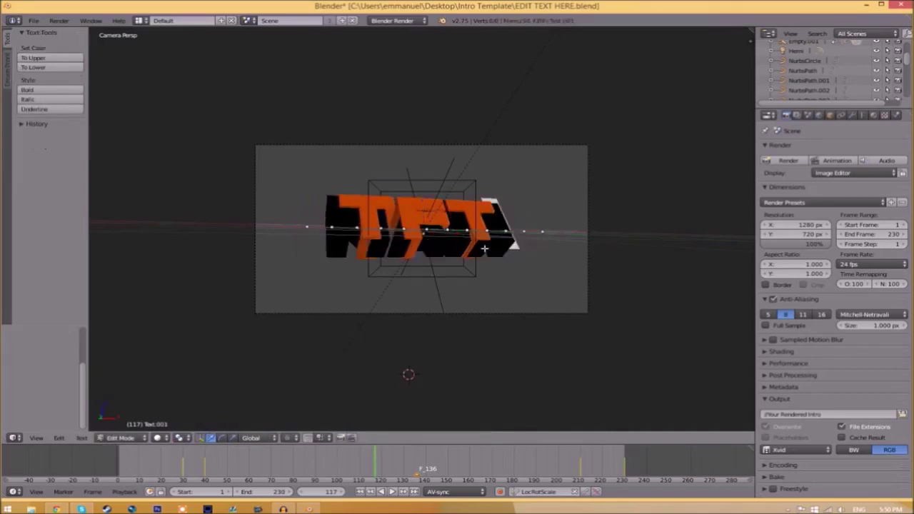
pyautogui.press('Tab')
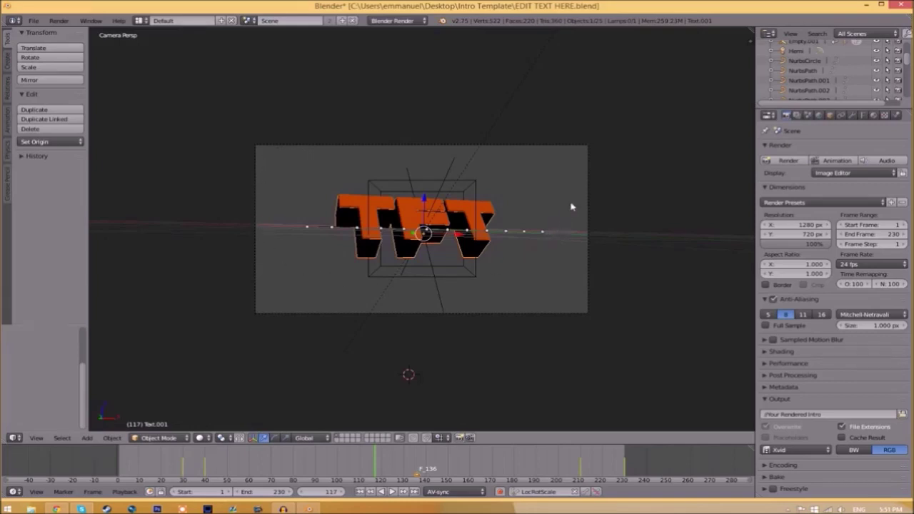
# - Load Space Comics.ttf from C:\Windows\Fonts as the first TFT text's regular font
pyautogui.click(863, 116)
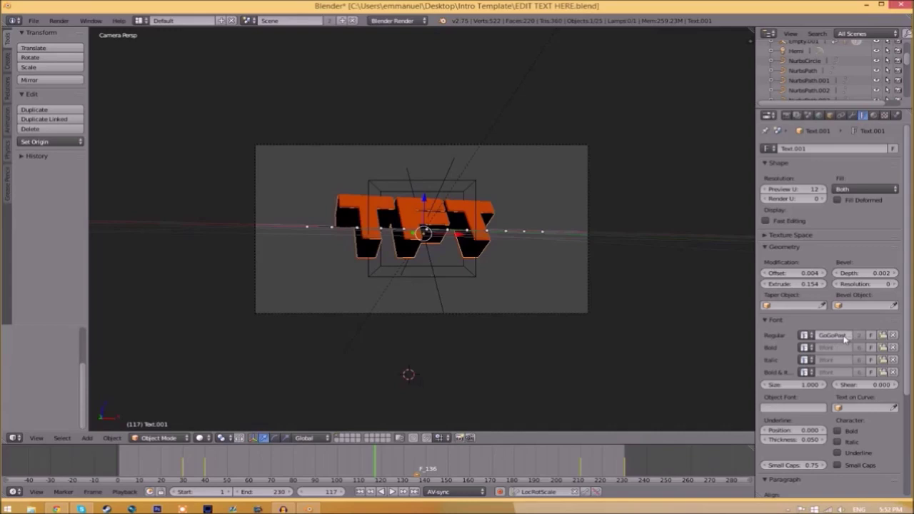
pyautogui.click(883, 335)
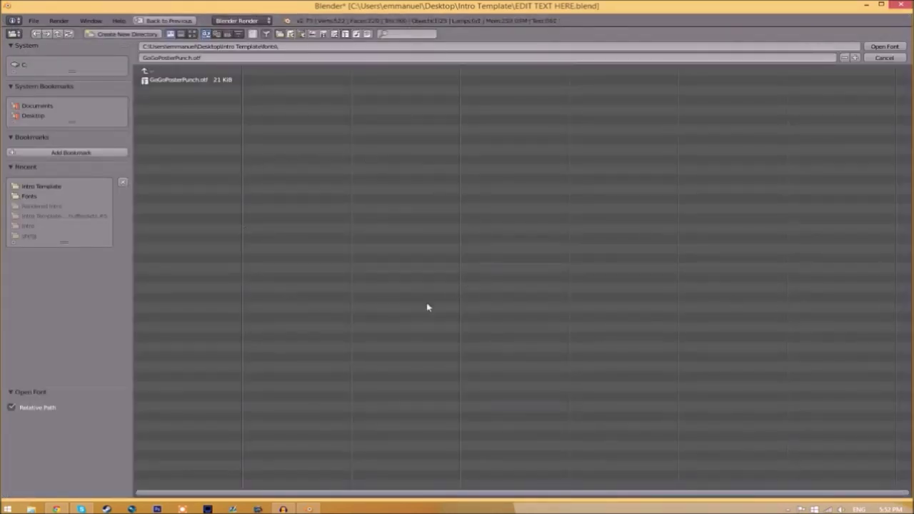
pyautogui.click(25, 64)
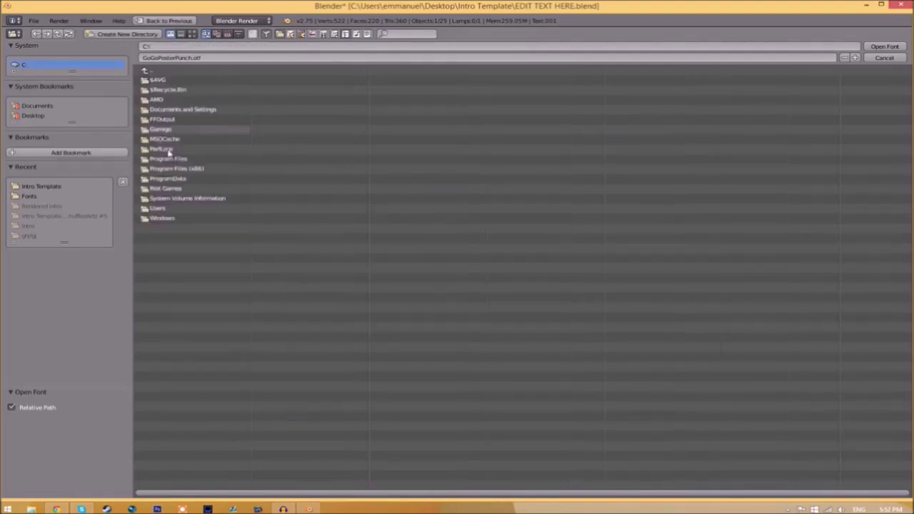
pyautogui.click(168, 221)
pyautogui.click(160, 267)
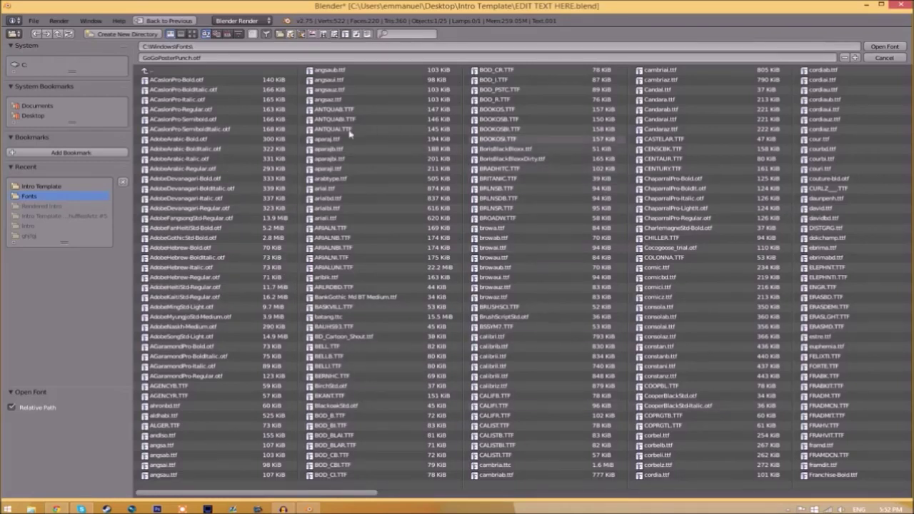
pyautogui.moveTo(261, 495); pyautogui.dragTo(809, 484)
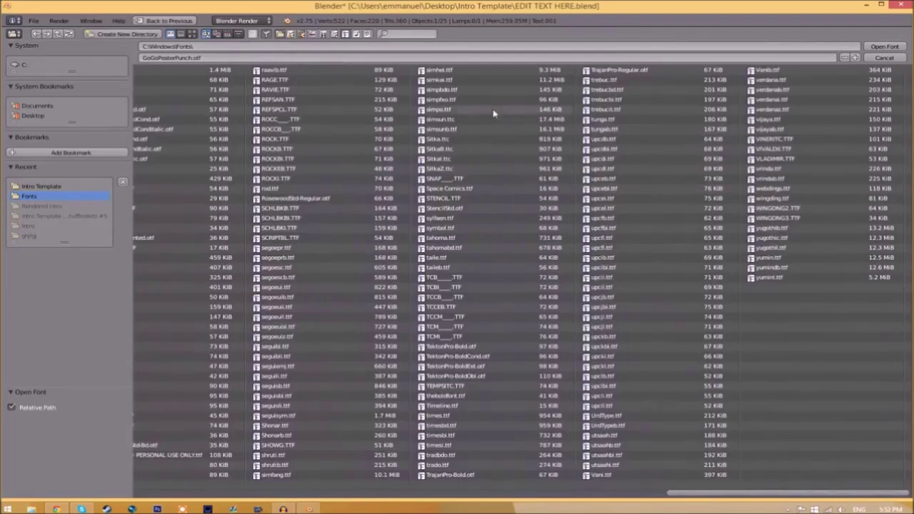
pyautogui.click(456, 190)
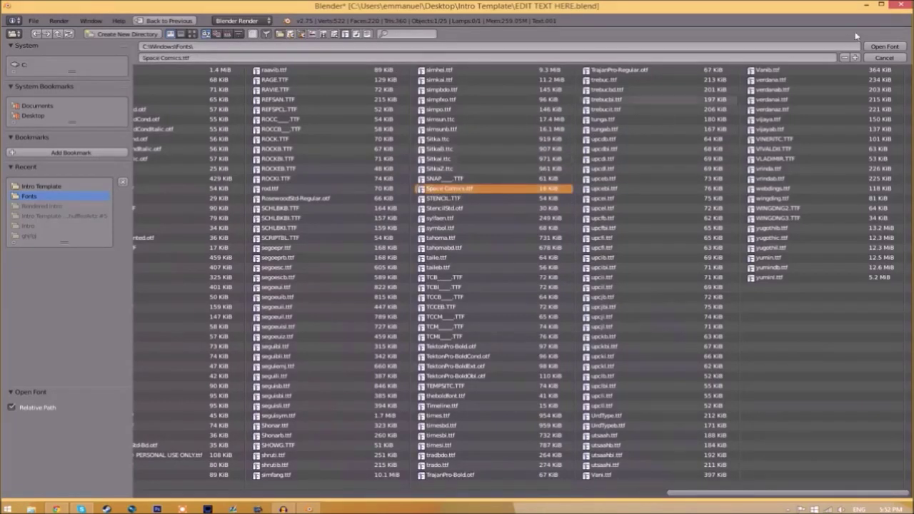
pyautogui.click(887, 48)
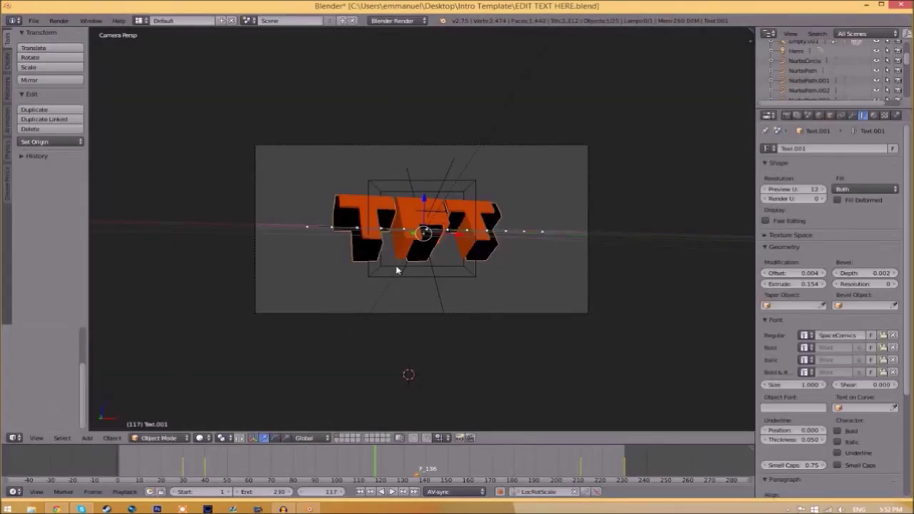
# - Give the other TFT text object the Space Comics regular font too
pyautogui.rightClick(410, 224)
pyautogui.click(883, 335)
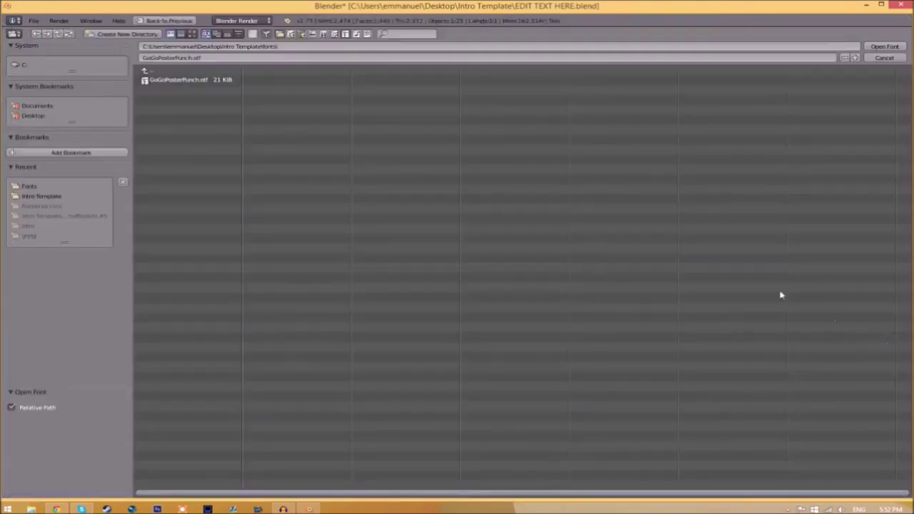
pyautogui.click(27, 65)
pyautogui.click(161, 218)
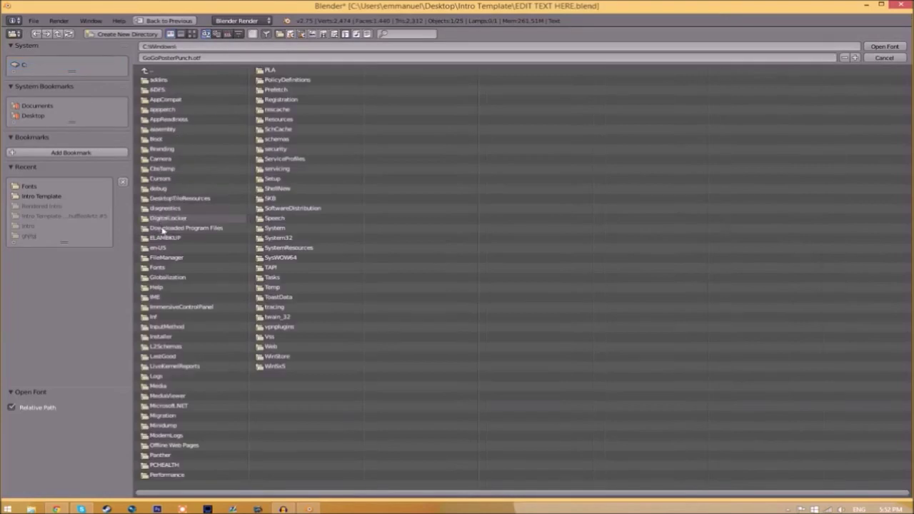
pyautogui.click(157, 267)
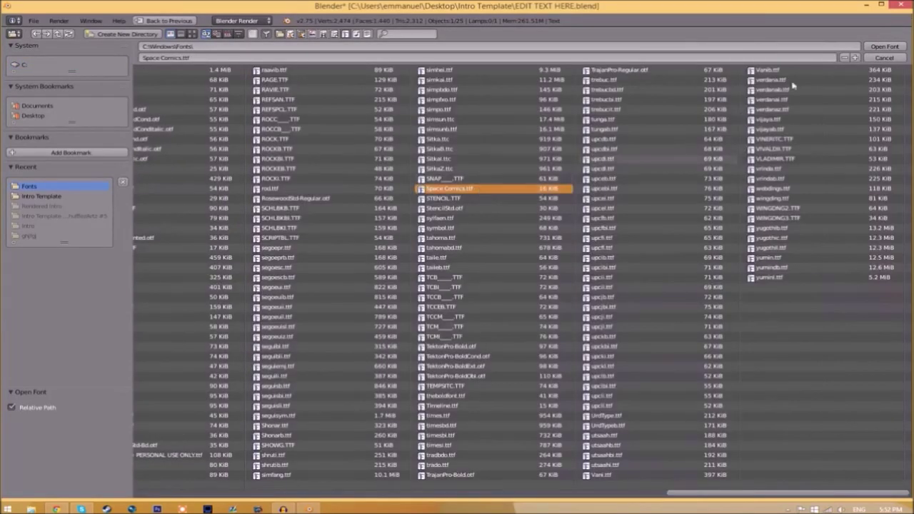
pyautogui.click(877, 46)
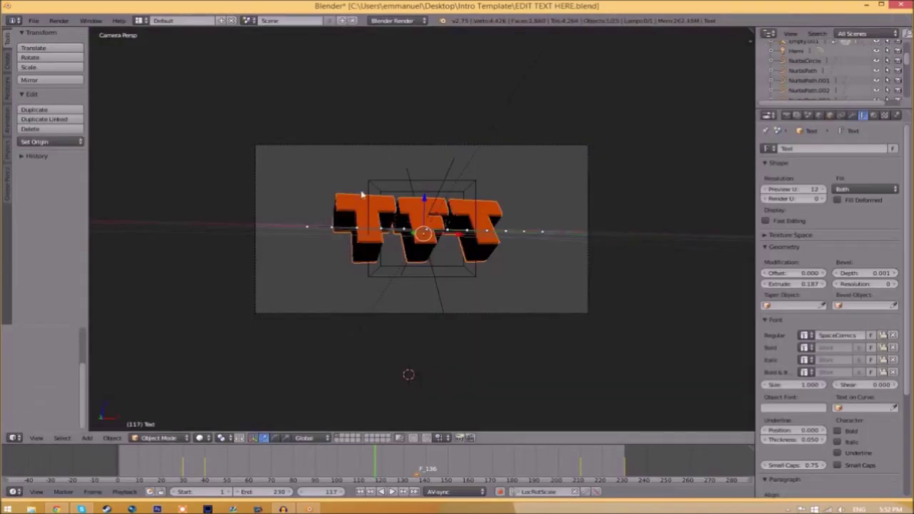
# - In the Render settings, set Output file format to MPEG and the Encoding container to MPEG-4
pyautogui.hotkey('shift', 'alt', 'a')
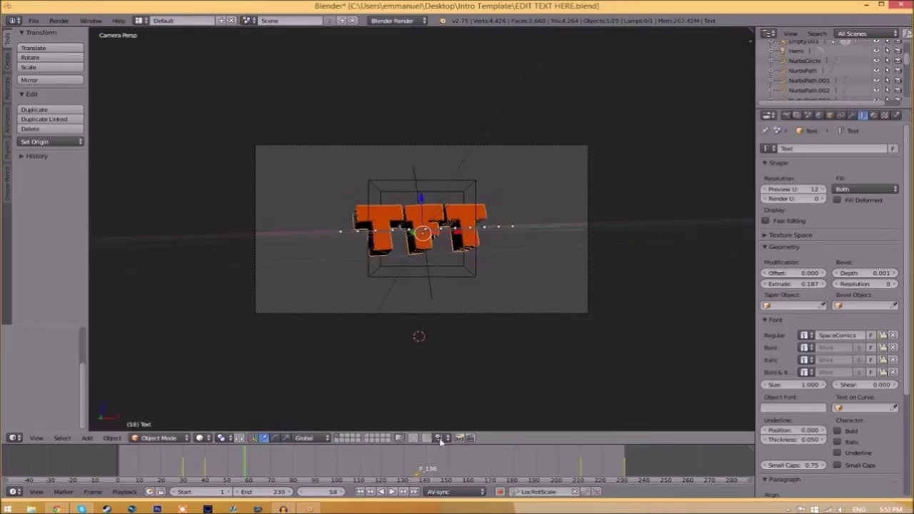
pyautogui.click(788, 116)
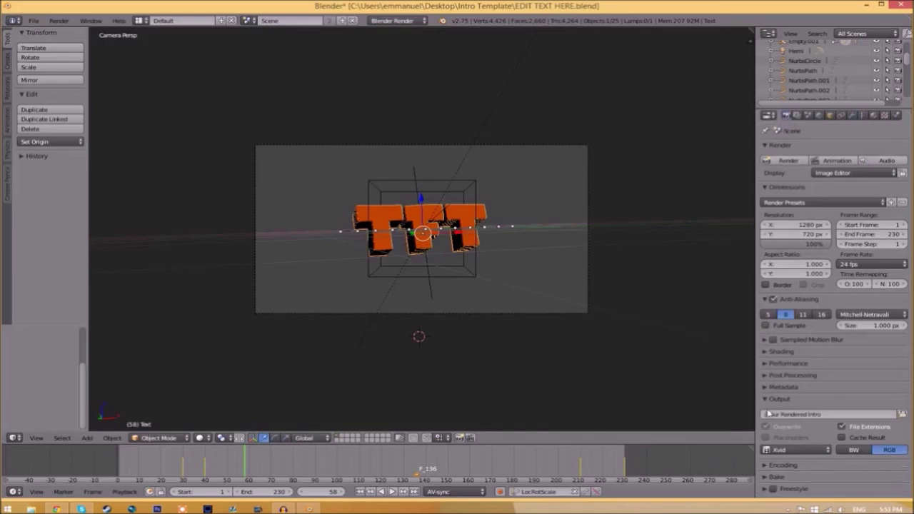
pyautogui.click(798, 450)
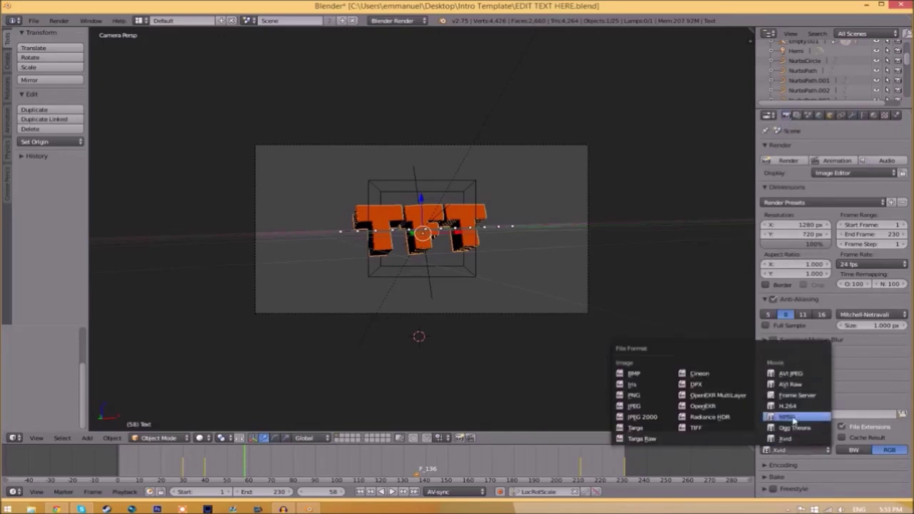
pyautogui.click(794, 418)
pyautogui.click(767, 466)
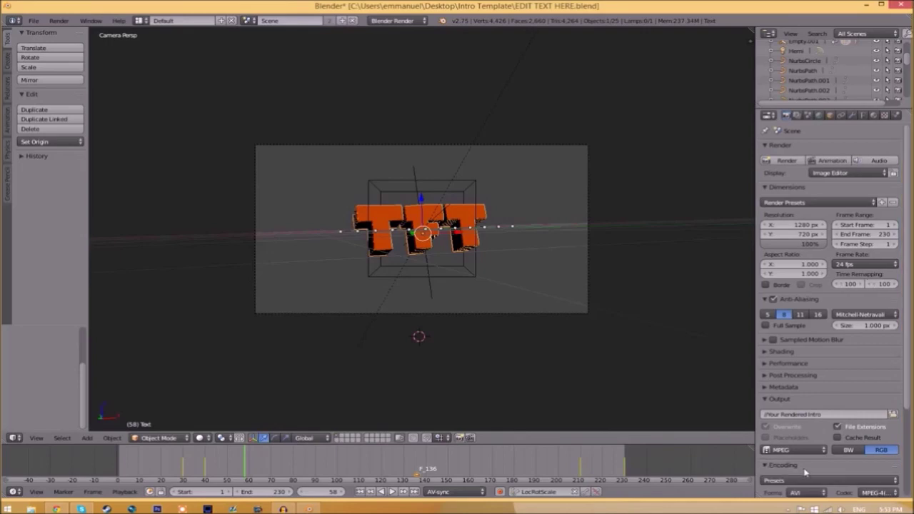
pyautogui.scroll(-4, 902, 482)
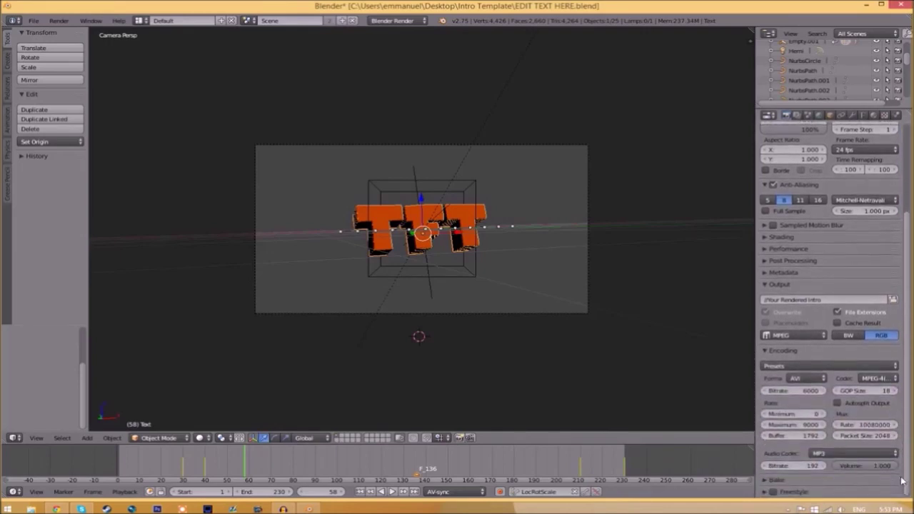
pyautogui.click(805, 379)
pyautogui.click(803, 351)
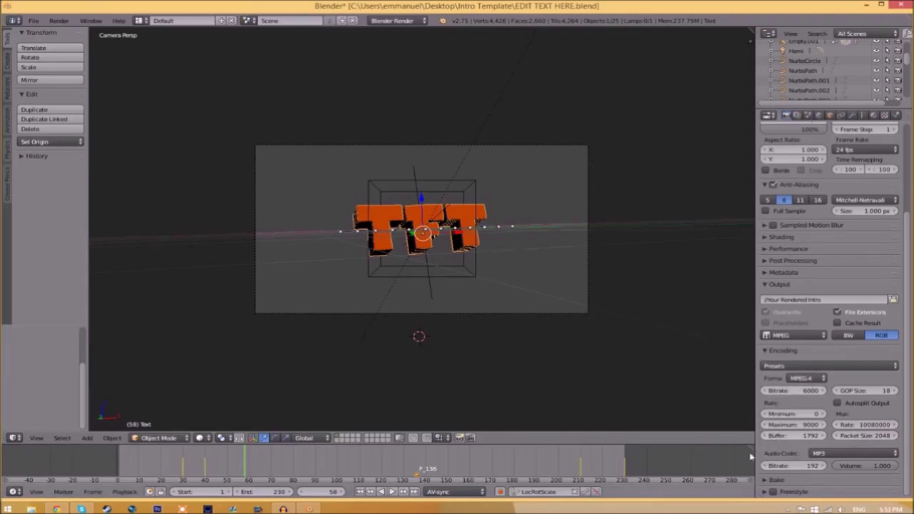
pyautogui.scroll(5, 829, 357)
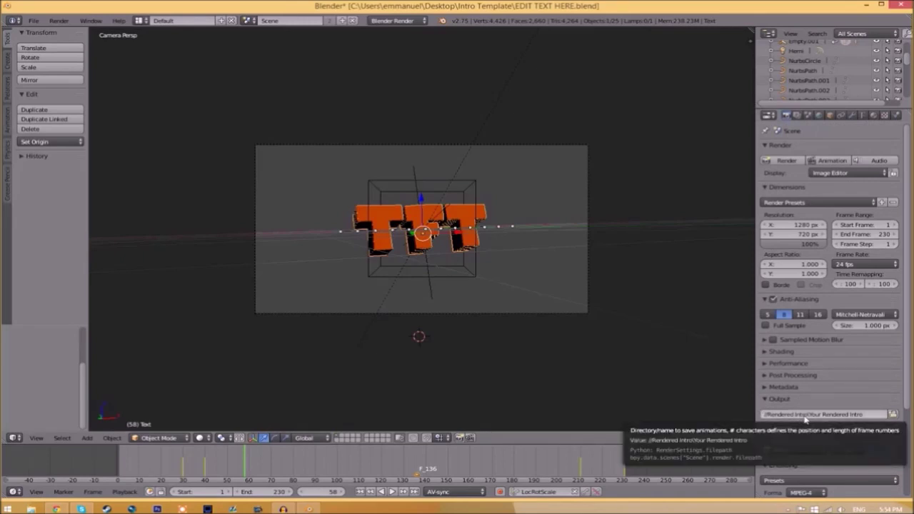
# - Set the render output path to the Rendered Intro folder with the file name INTRO TEMPLATE
pyautogui.click(893, 415)
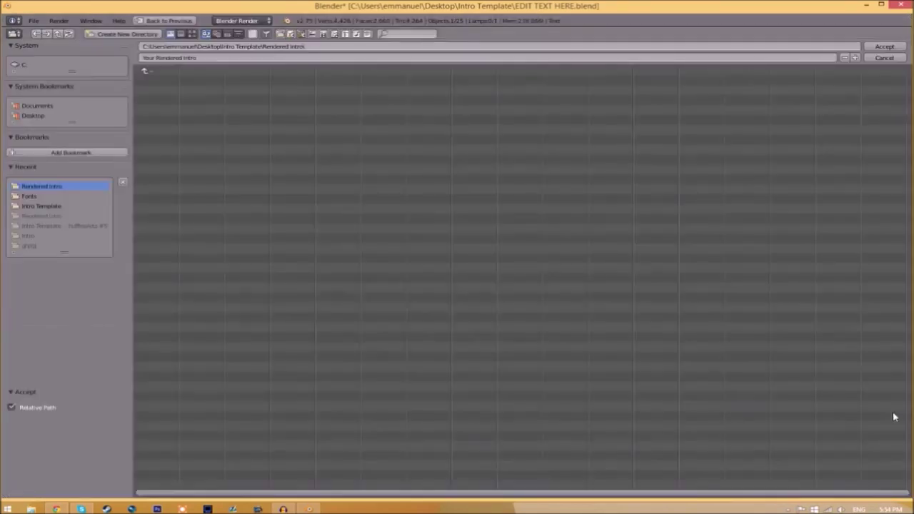
pyautogui.press('BackSpace')
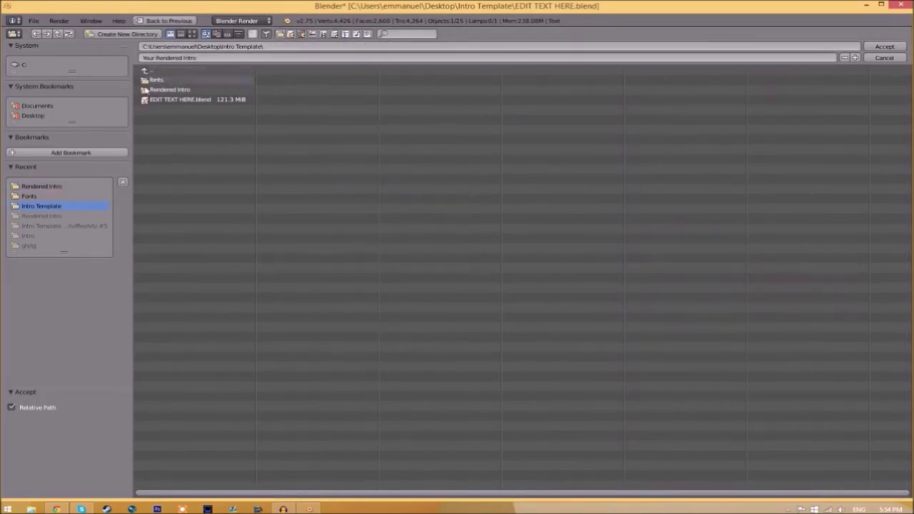
pyautogui.click(166, 91)
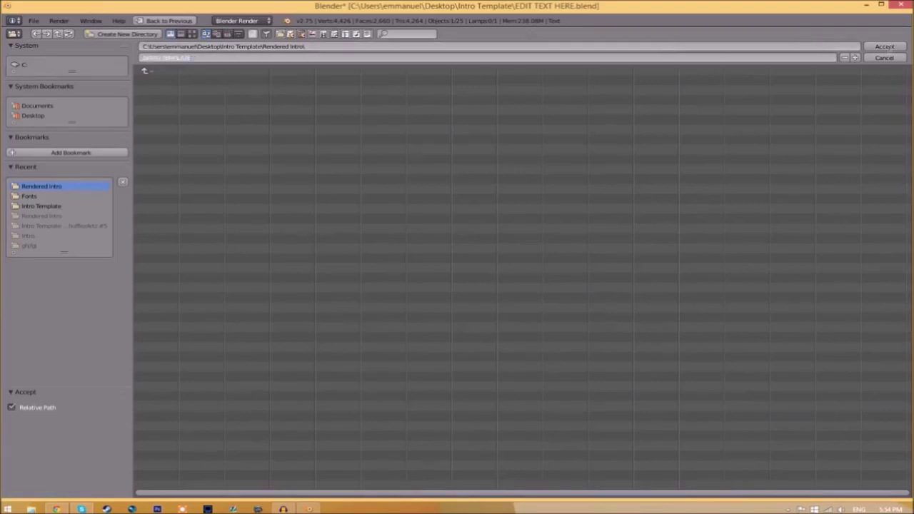
pyautogui.click(885, 47)
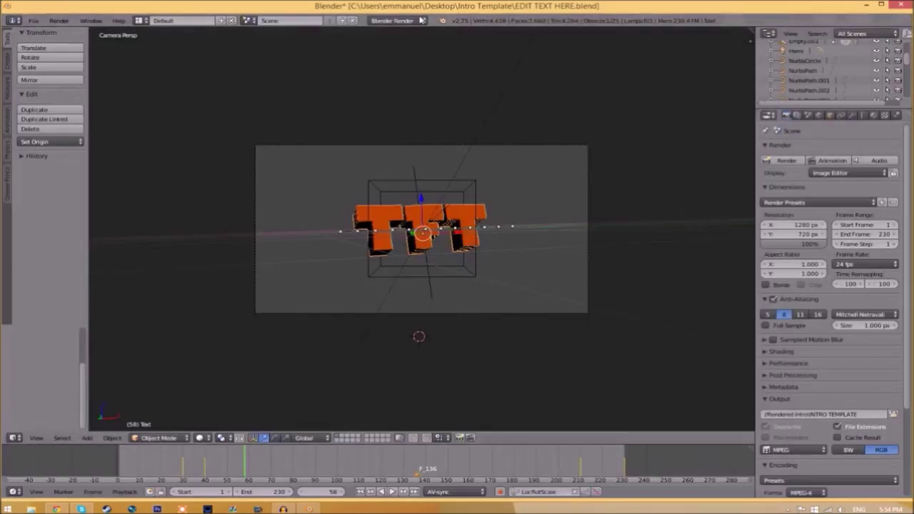
pyautogui.click(893, 414)
# - Keep the output path and start Render Animation to render the full TFT intro video
pyautogui.press('Return')
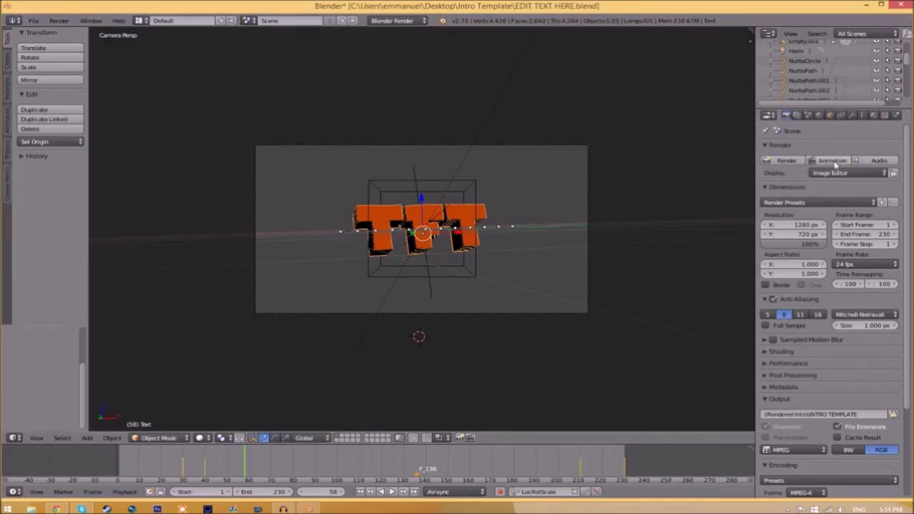
pyautogui.click(59, 20)
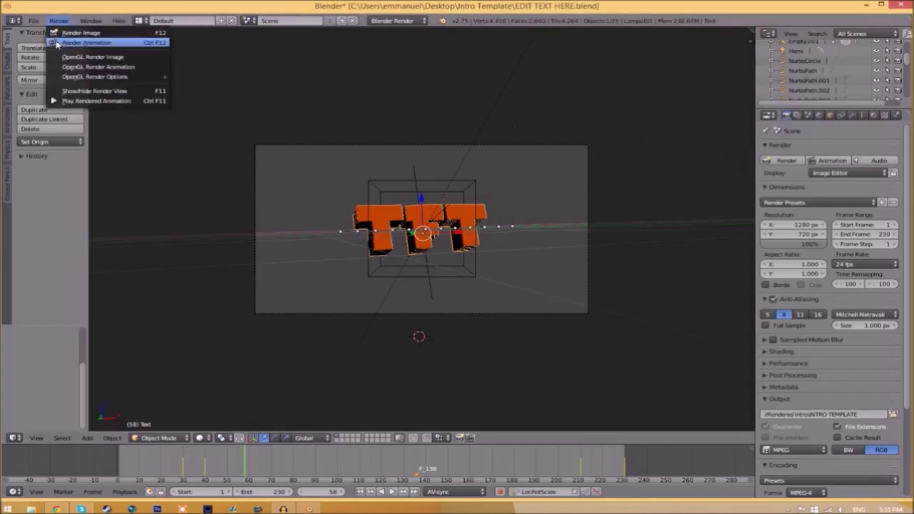
pyautogui.click(66, 43)
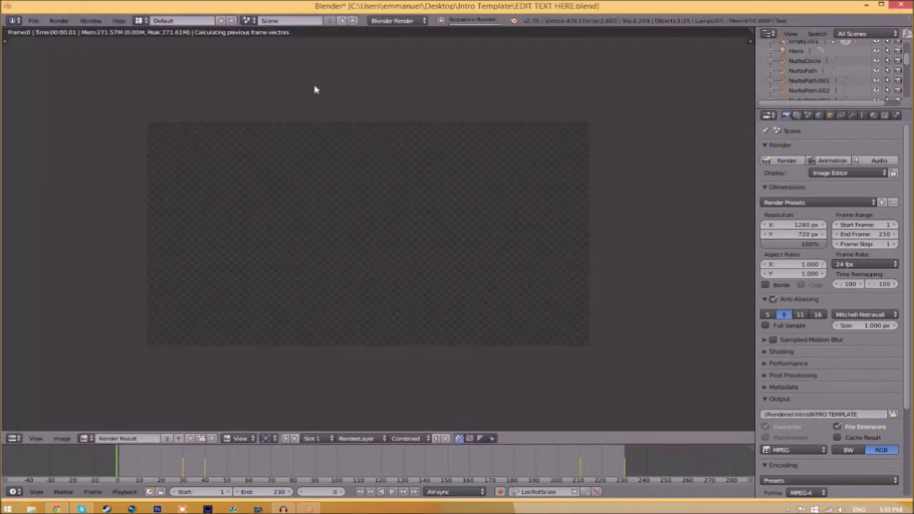